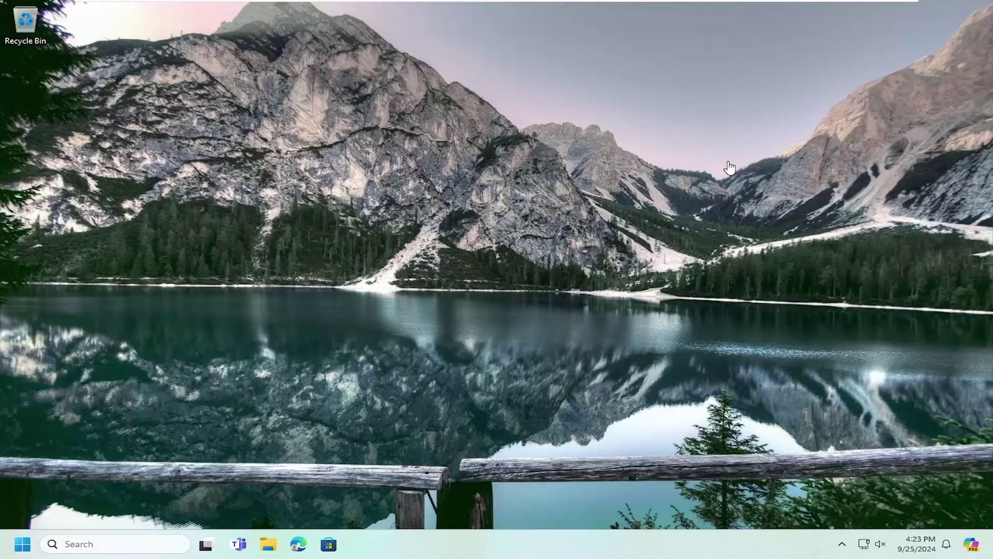
Search 'programs' from Start, filter Installed apps by 'snipping', and open Snipping Tool's actions menu.
{"action": "left_click", "coordinate": [23, 543]}
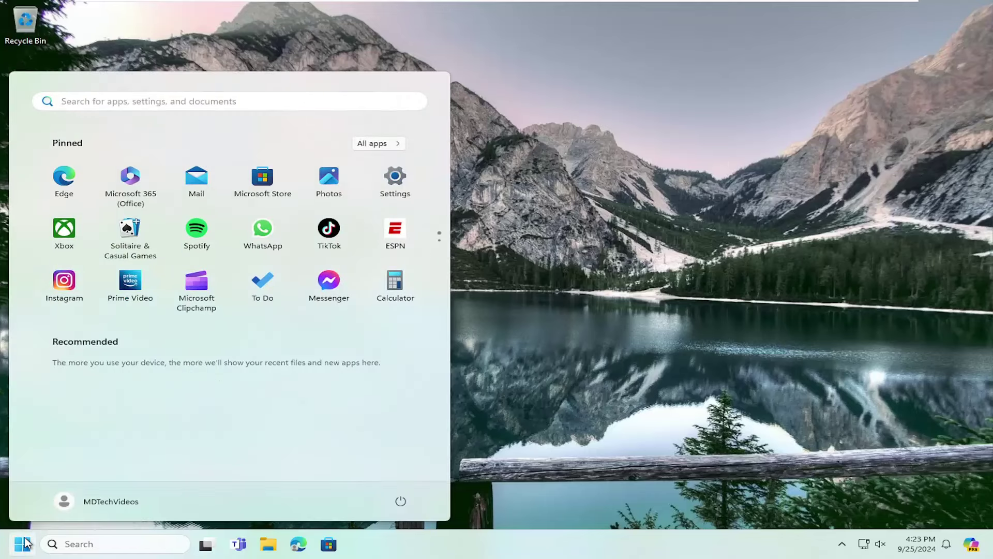
{"action": "type", "text": "programs"}
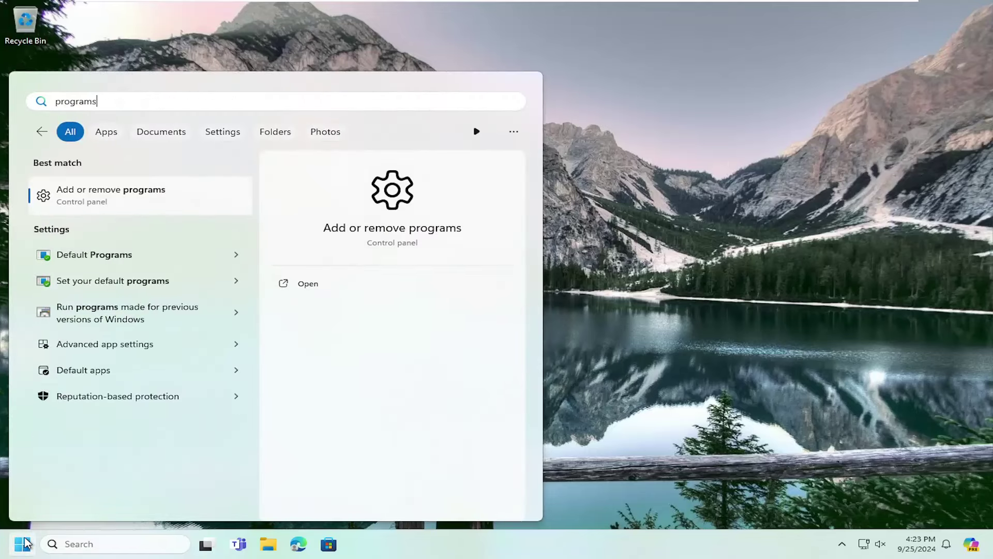
{"action": "left_click", "coordinate": [109, 195]}
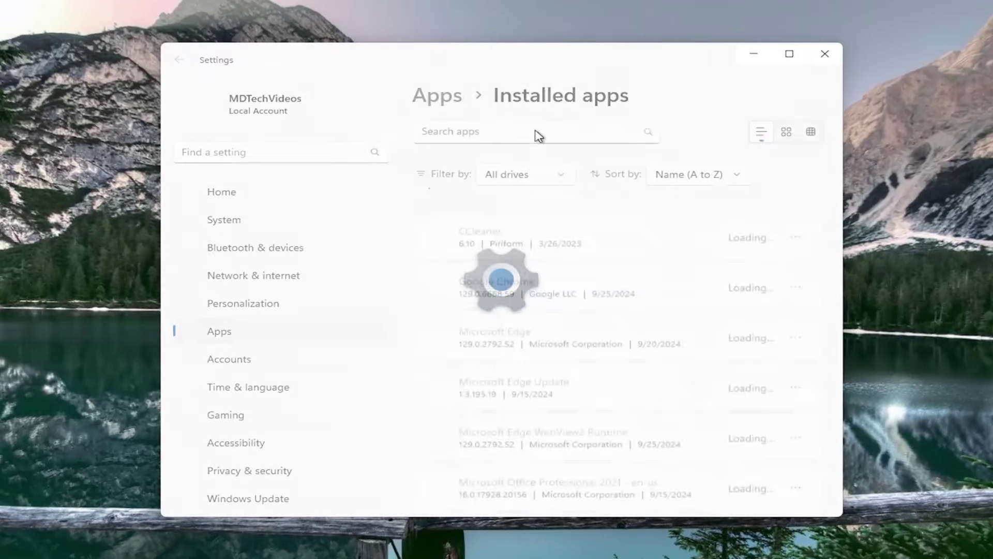
{"action": "left_click", "coordinate": [461, 130]}
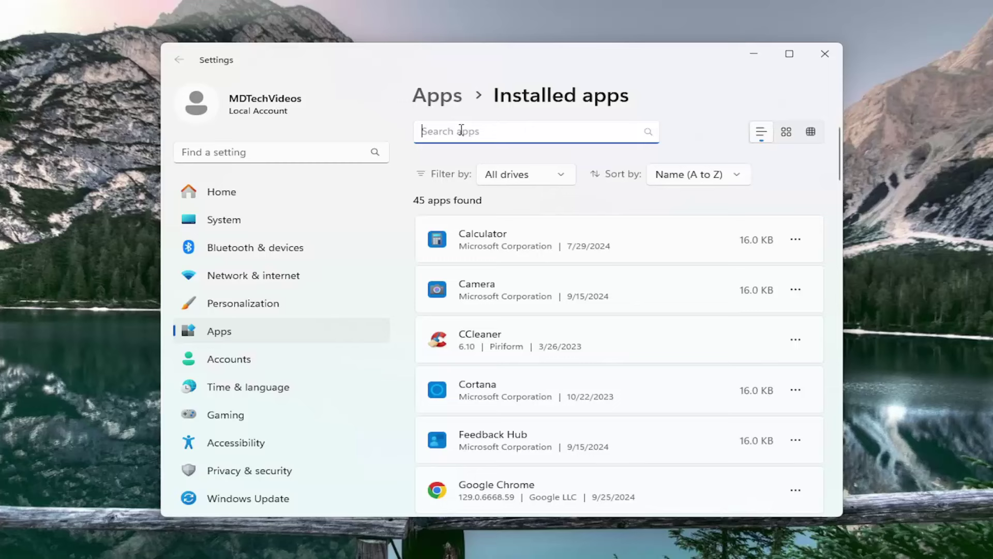
{"action": "type", "text": "snipping"}
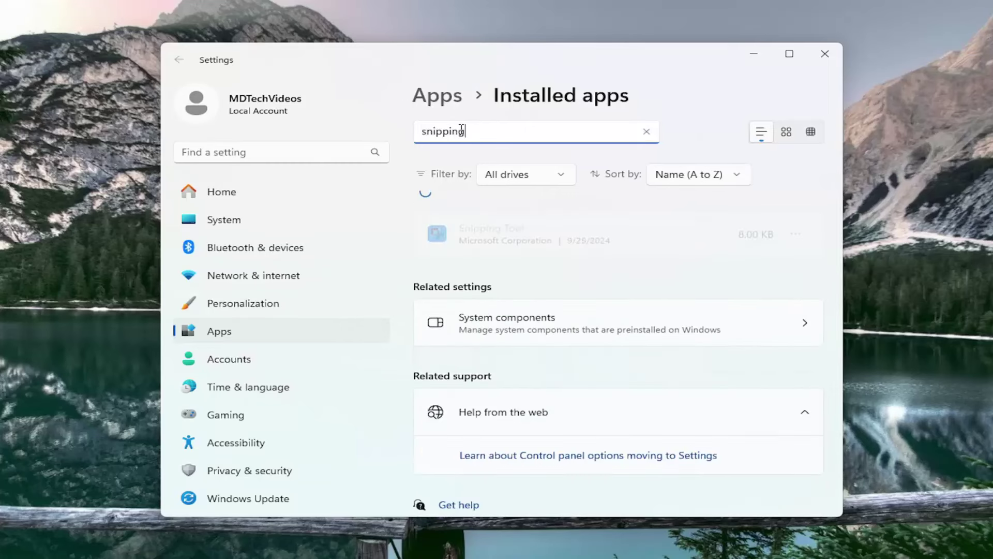
{"action": "left_click", "coordinate": [800, 240]}
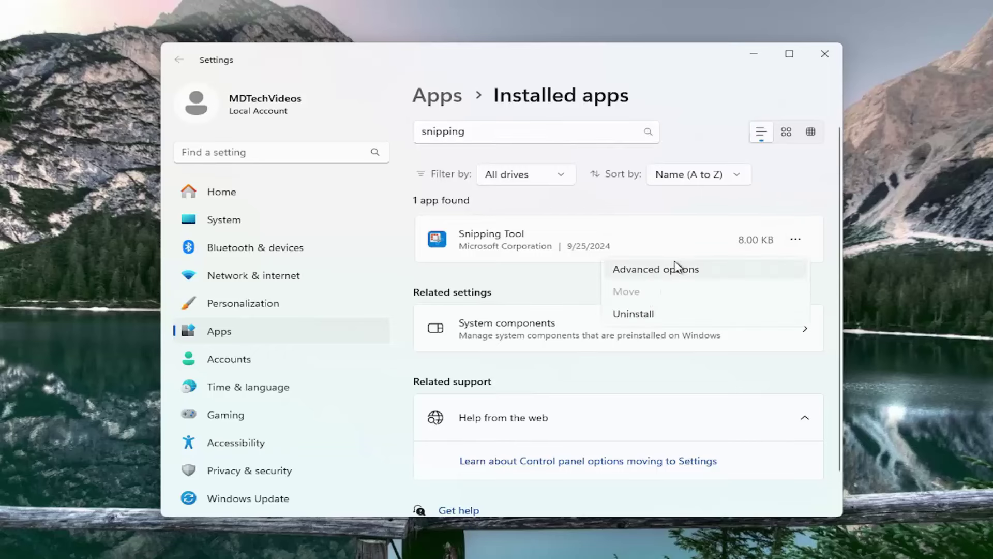
In Snipping Tool's Advanced options, run Repair, then Reset and confirm deleting the app data.
{"action": "left_click", "coordinate": [646, 270]}
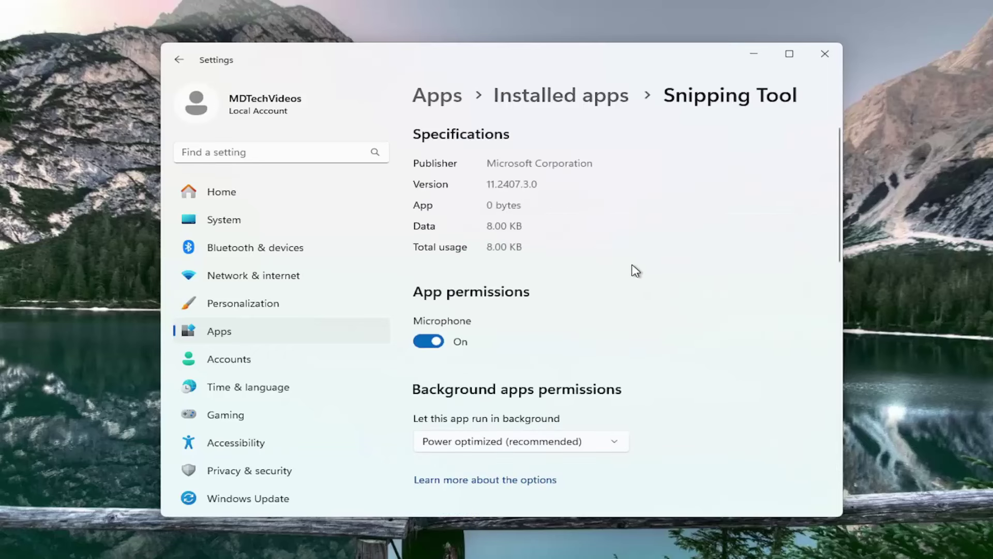
{"action": "scroll", "coordinate": [626, 264], "scroll_direction": "down", "scroll_amount": 10}
{"action": "scroll", "coordinate": [519, 281], "scroll_direction": "down", "scroll_amount": 2}
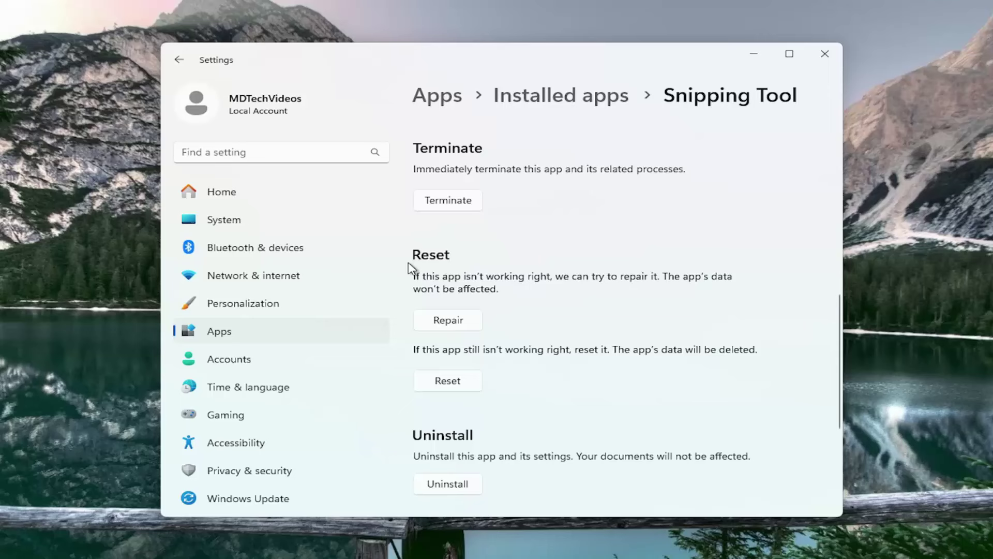
{"action": "left_click", "coordinate": [435, 321]}
{"action": "left_click", "coordinate": [458, 386]}
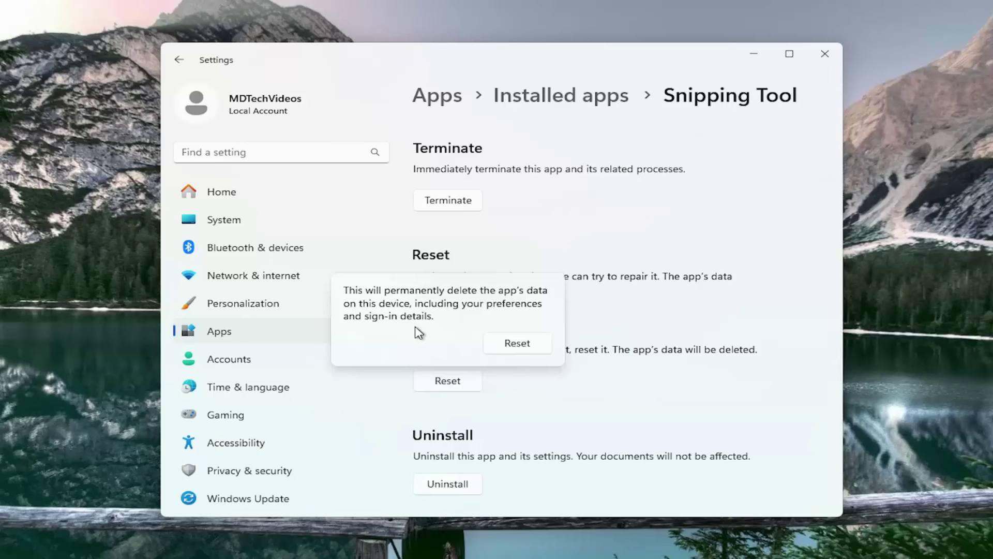
{"action": "left_click", "coordinate": [514, 342]}
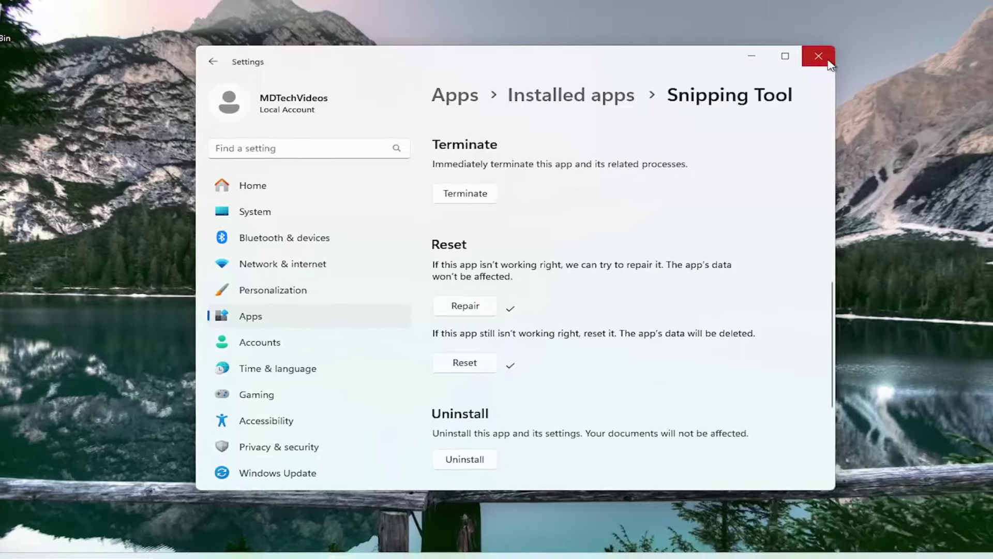
Close Settings and open the Graphics settings page by searching 'graphics' in Start.
{"action": "left_click", "coordinate": [827, 60]}
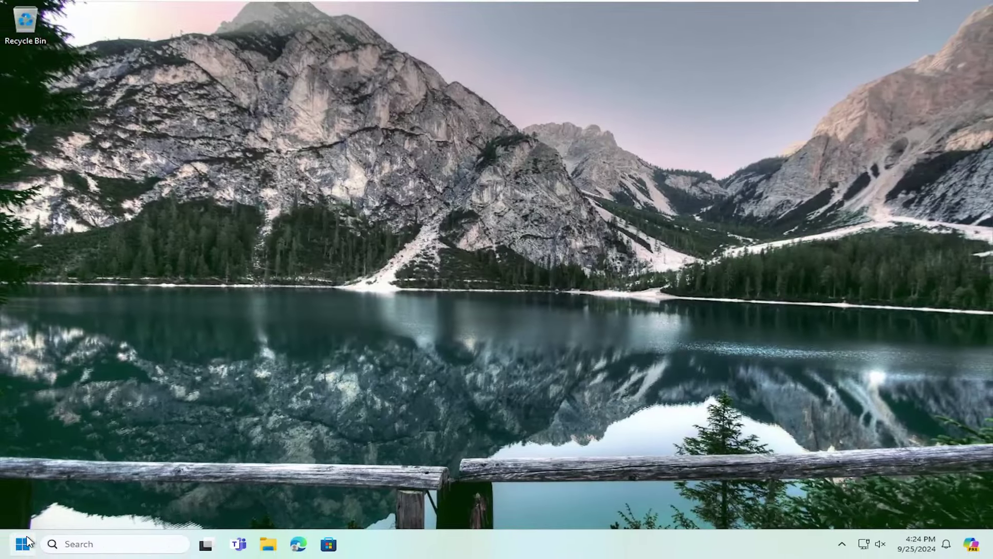
{"action": "left_click", "coordinate": [29, 541]}
{"action": "type", "text": "graphics"}
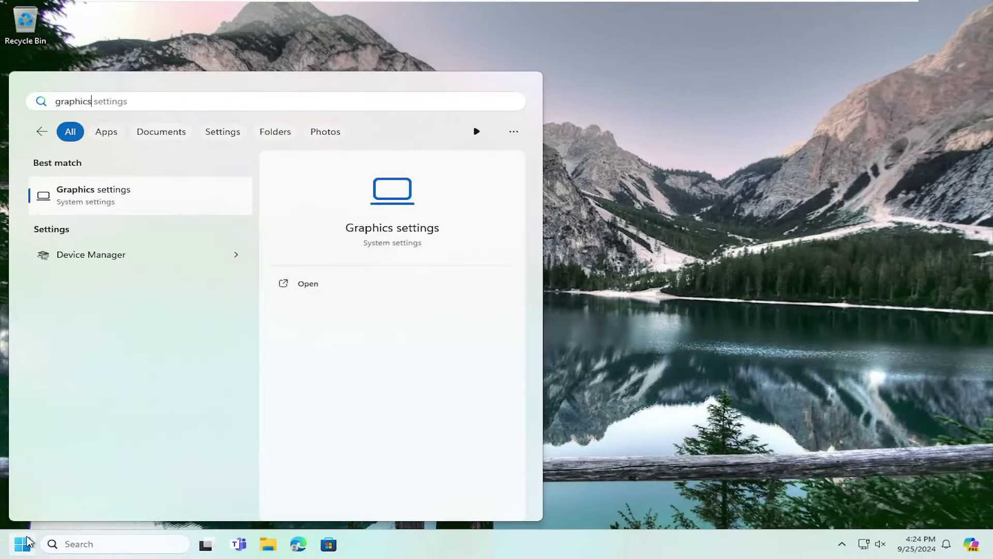
{"action": "left_click", "coordinate": [115, 201]}
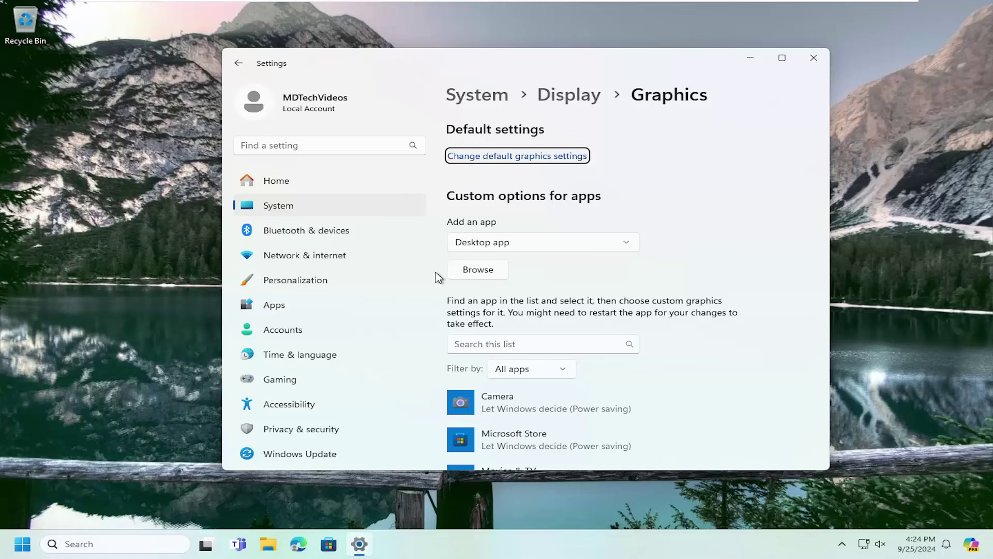
{"action": "scroll", "coordinate": [518, 341], "scroll_direction": "down", "scroll_amount": 3}
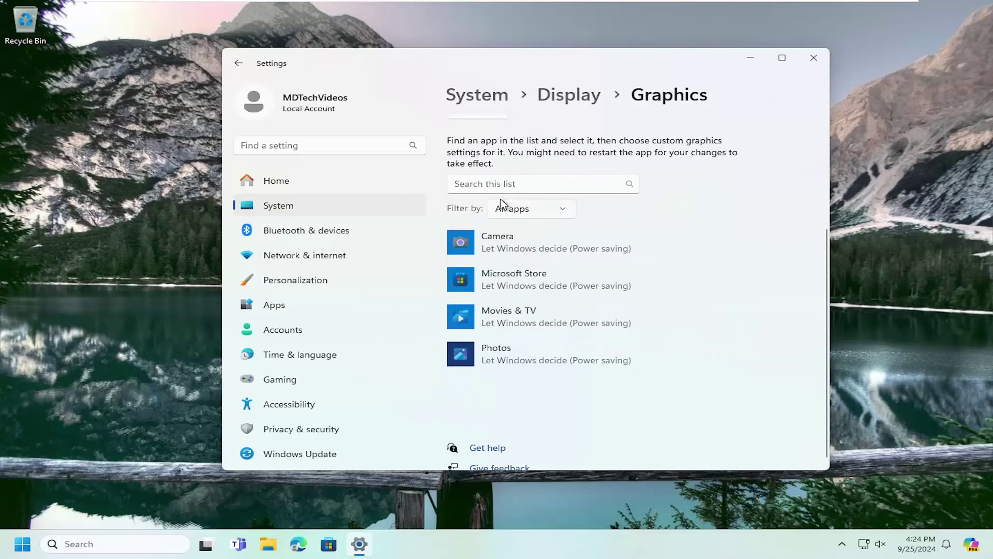
Search the custom graphics app list for 'snipping' and check the app type choices.
{"action": "left_click", "coordinate": [493, 188]}
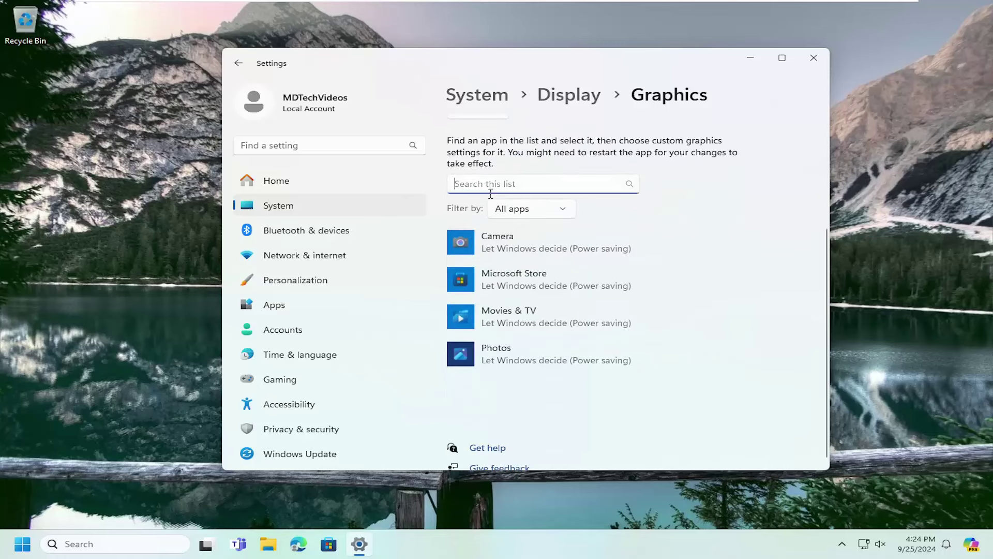
{"action": "type", "text": "sni"}
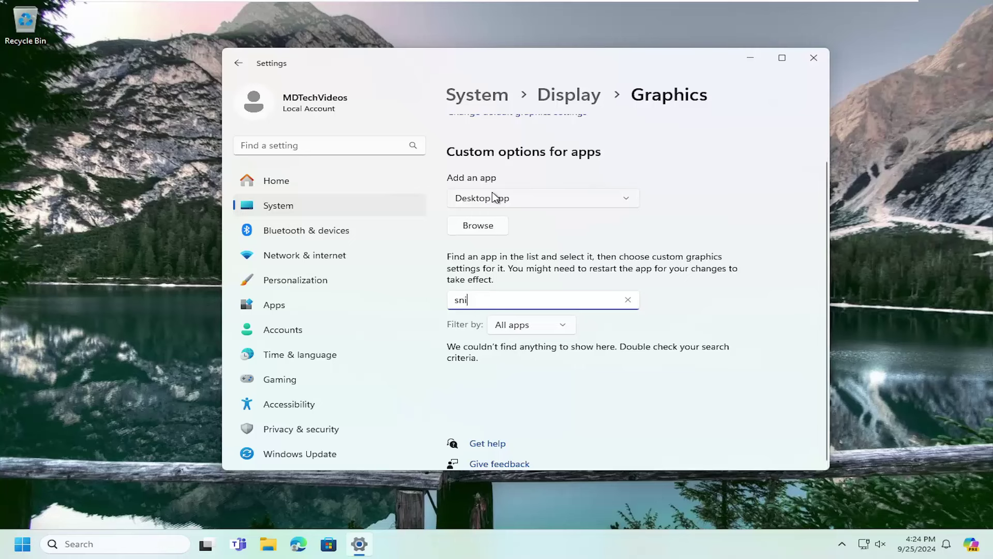
{"action": "type", "text": "pping"}
{"action": "left_click", "coordinate": [514, 201]}
{"action": "left_click", "coordinate": [675, 197]}
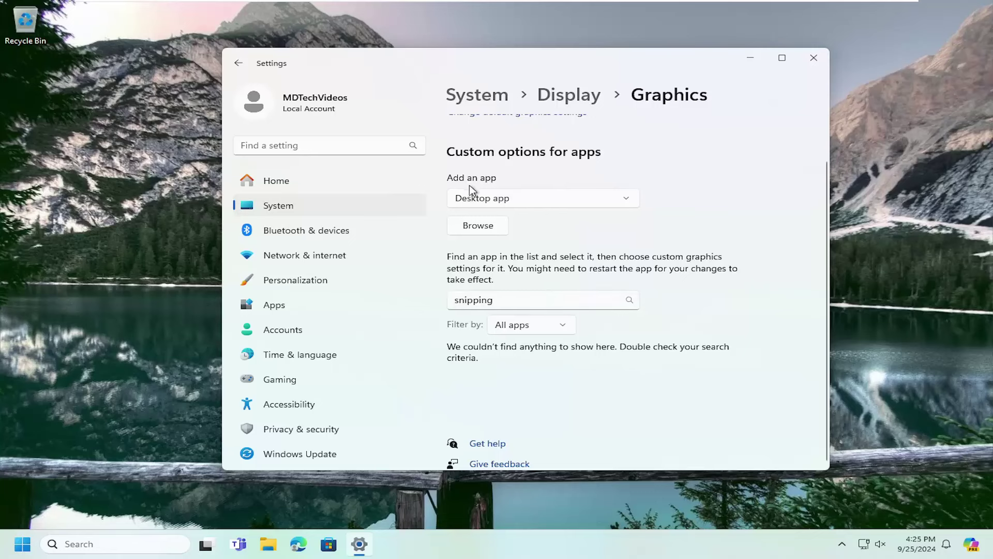
Add Snipping Tool as a Microsoft Store app in Graphics and save its preference as High performance.
{"action": "left_click", "coordinate": [630, 205]}
{"action": "left_click", "coordinate": [504, 223]}
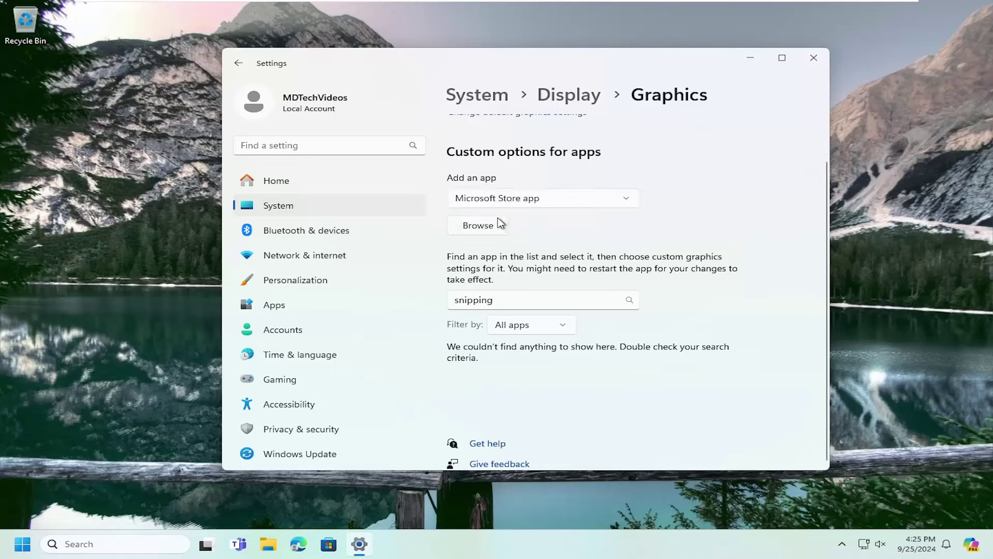
{"action": "left_click", "coordinate": [478, 225]}
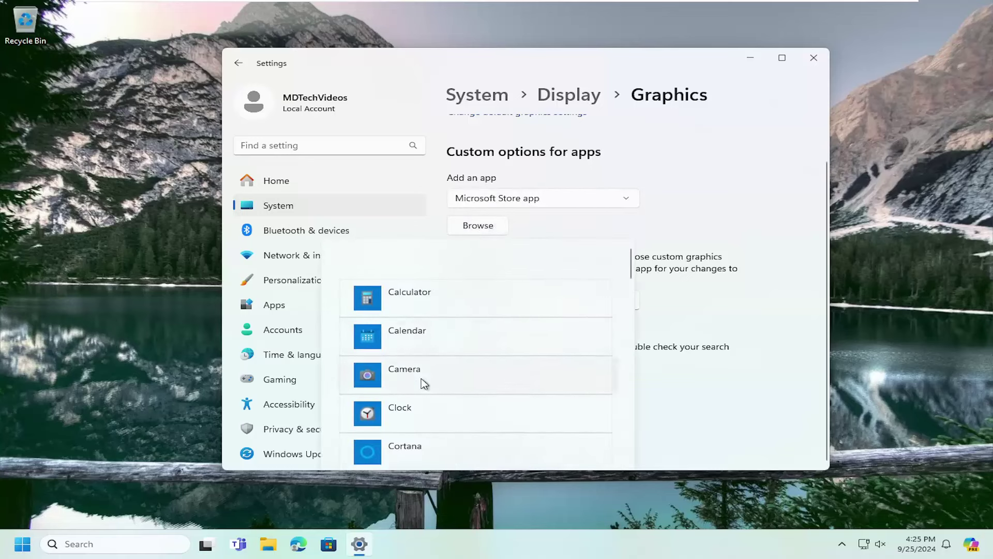
{"action": "scroll", "coordinate": [425, 383], "scroll_direction": "down", "scroll_amount": 10}
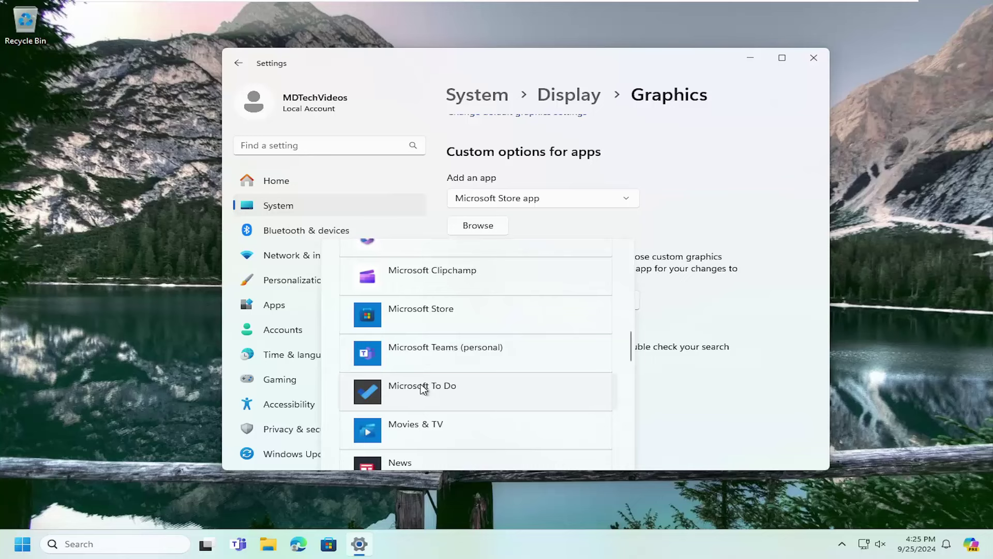
{"action": "scroll", "coordinate": [425, 388], "scroll_direction": "down", "scroll_amount": 9}
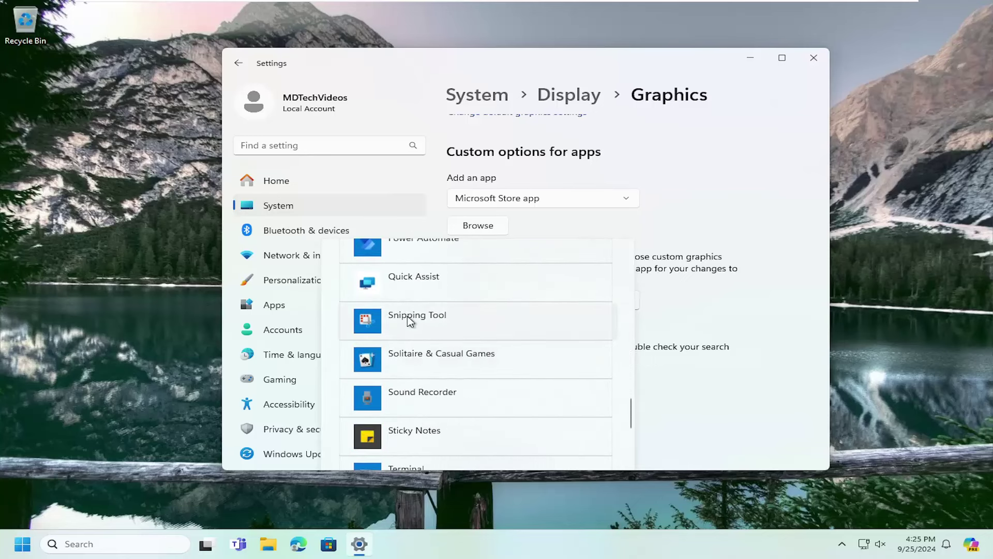
{"action": "left_click", "coordinate": [410, 317]}
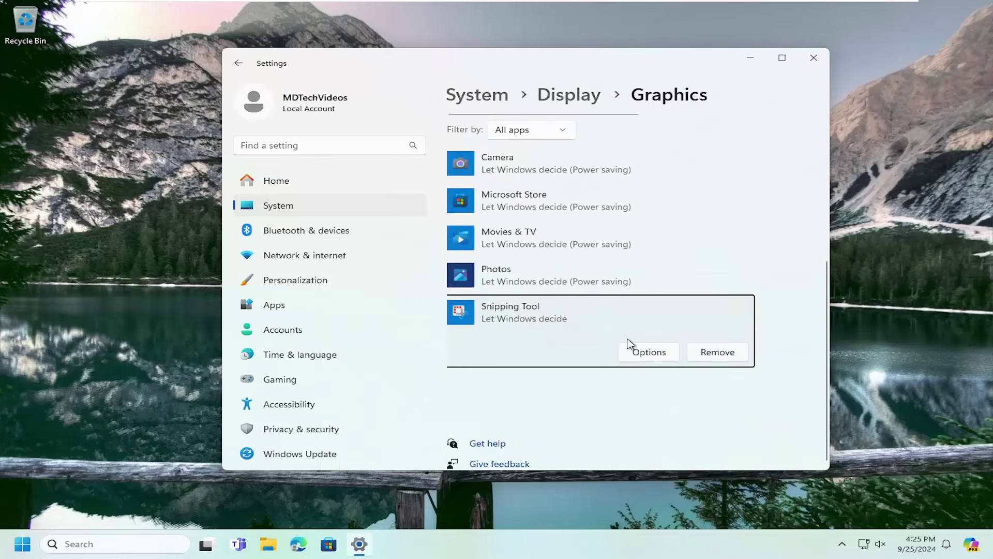
{"action": "left_click", "coordinate": [643, 352]}
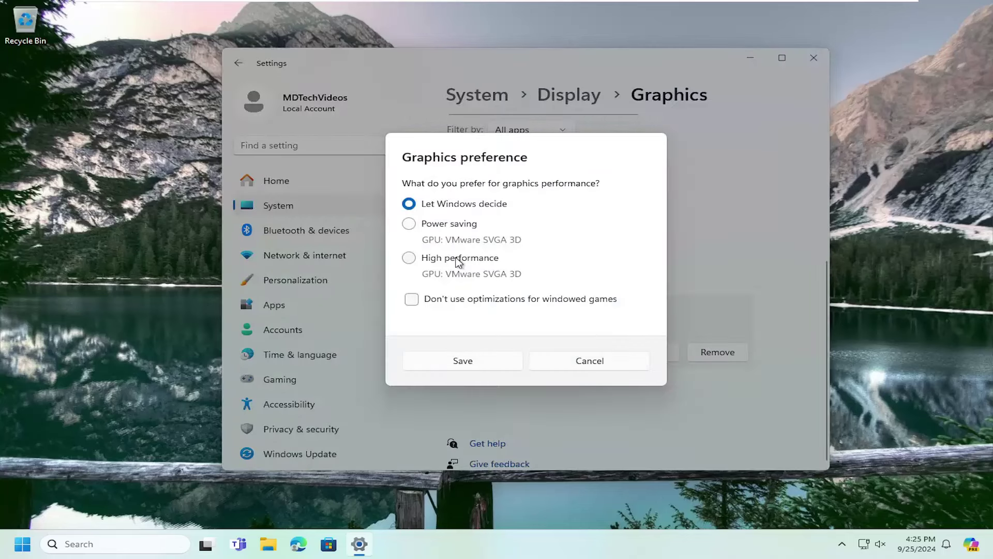
{"action": "left_click", "coordinate": [408, 258]}
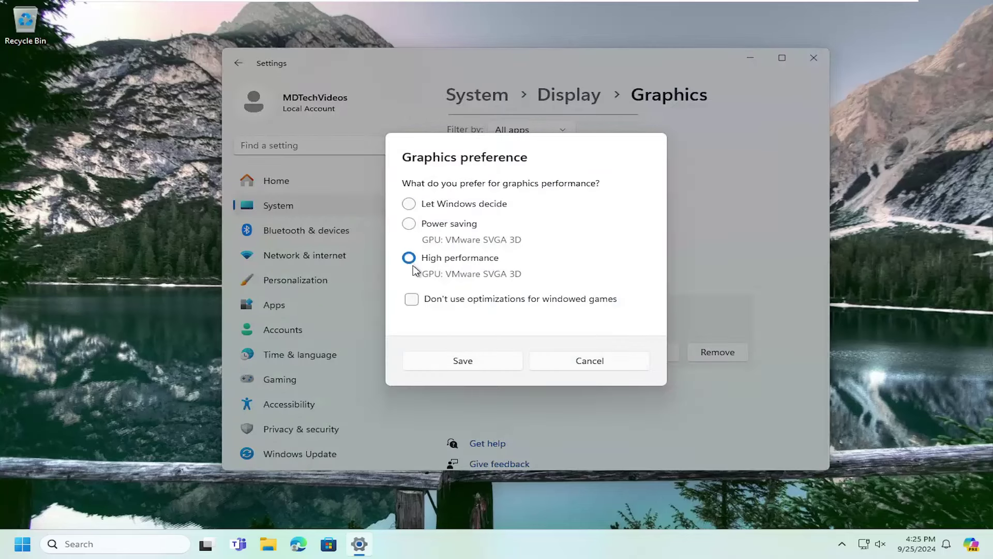
{"action": "left_click", "coordinate": [465, 362]}
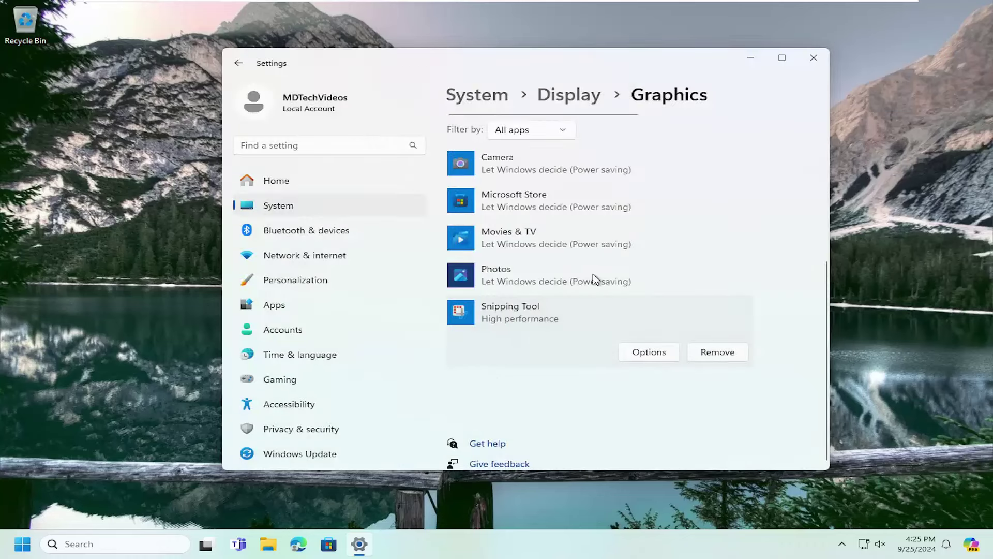
Close Settings and restart the PC from the Start button's right-click menu.
{"action": "left_click", "coordinate": [825, 62]}
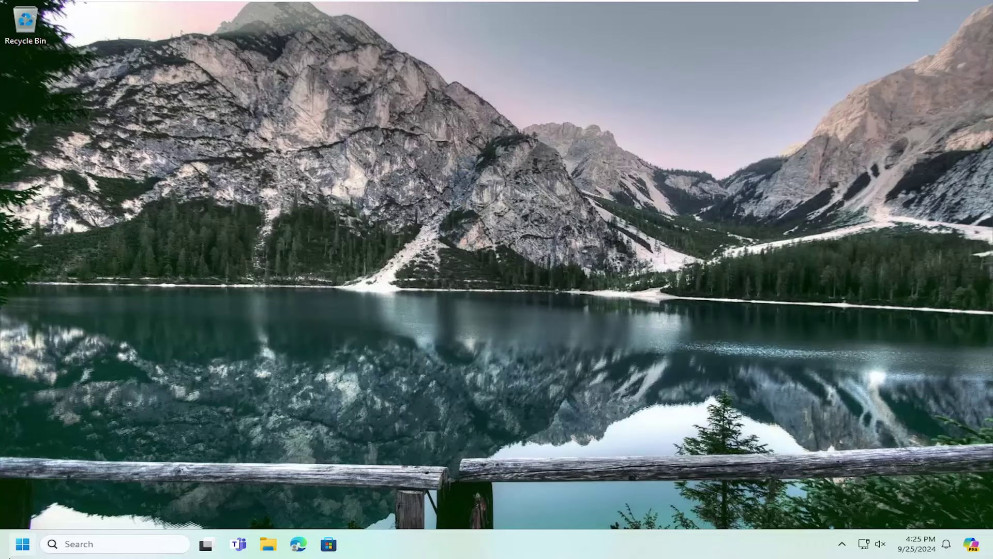
{"action": "right_click", "coordinate": [22, 544]}
{"action": "mouse_move", "coordinate": [93, 492]}
{"action": "left_click", "coordinate": [179, 488]}
Choose PC screen only in the Win+P Project panel.
{"action": "key", "text": "super+p"}
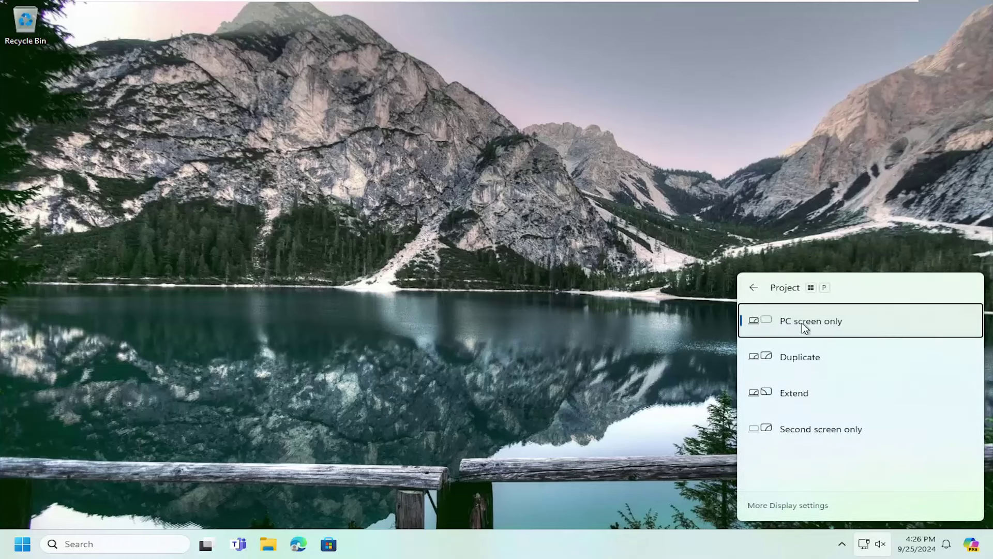
{"action": "left_click", "coordinate": [821, 324]}
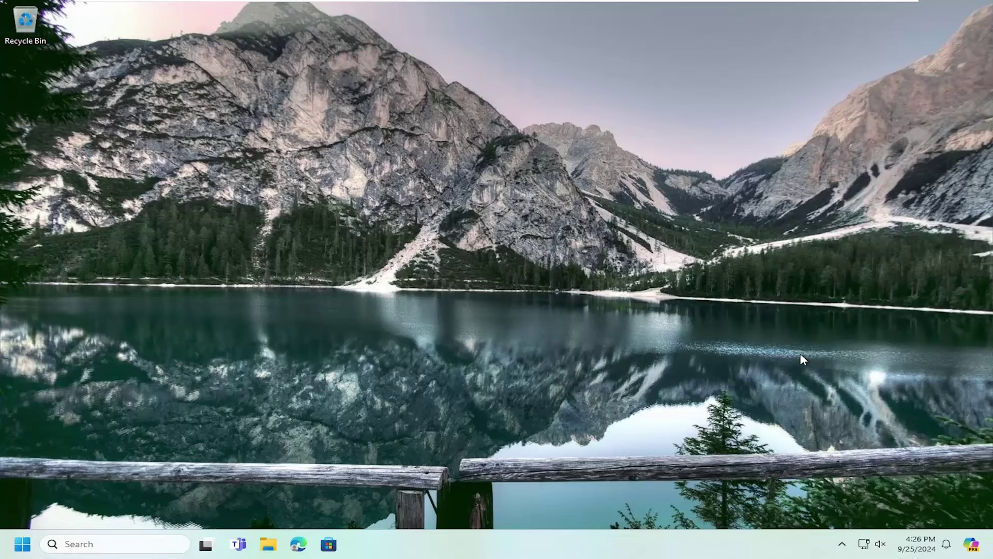